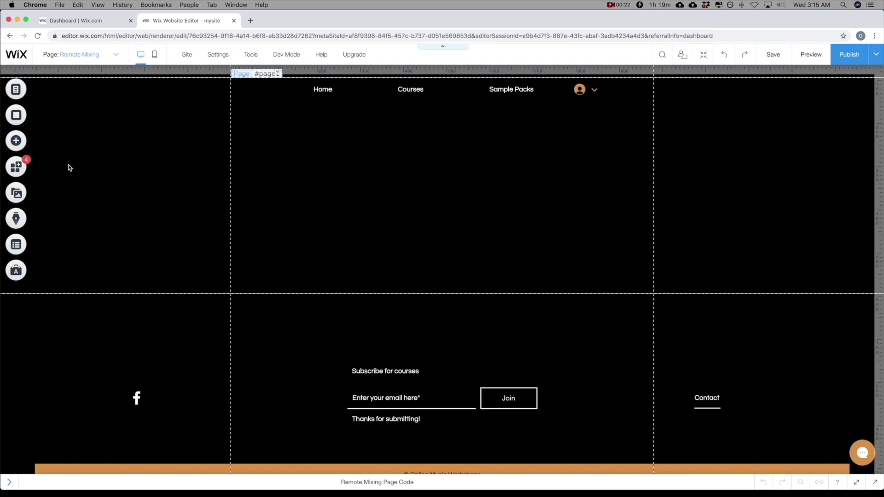
- Place a Wix Video channel widget from Video & Music onto the Remote Mixing page
click(23, 144)
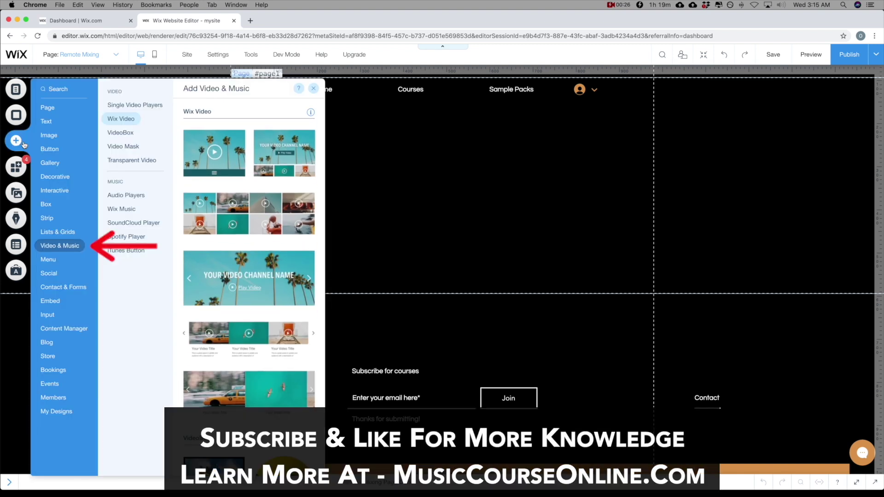
click(264, 155)
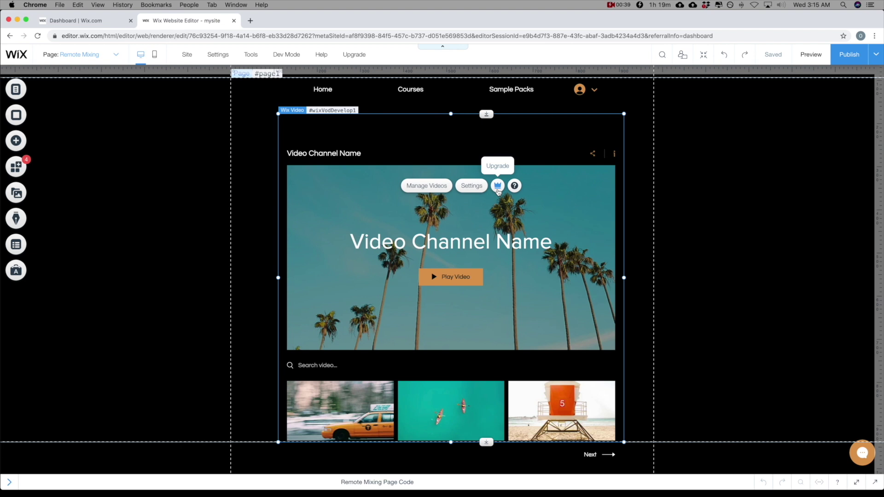
- Check the video-hour limits of the Business & eCommerce premium plans, then close the plans page
click(497, 187)
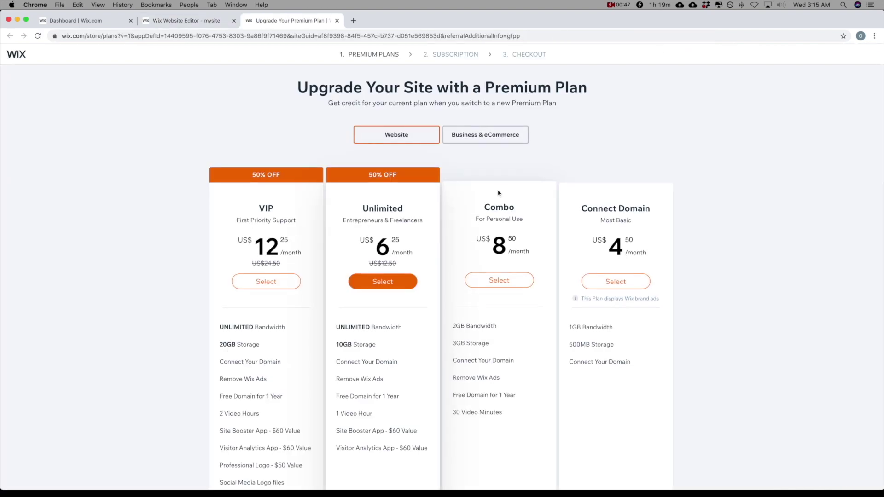
scroll(497, 193, down, 1)
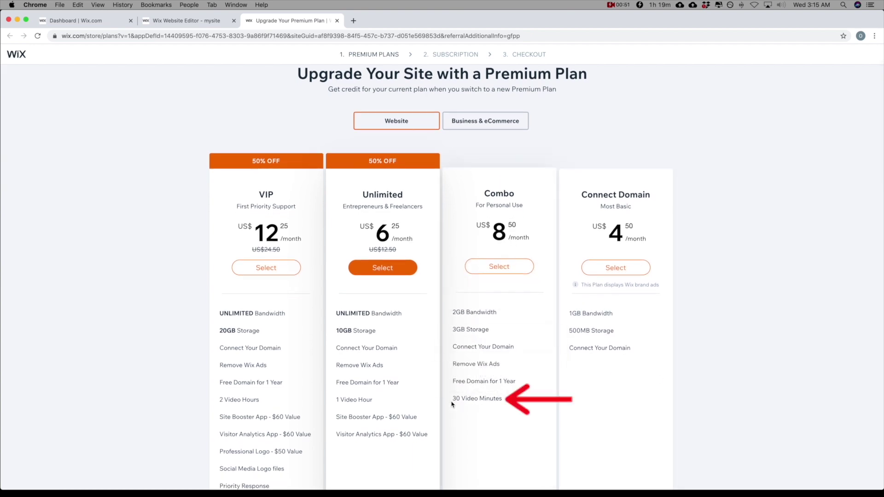
mouse_move(250, 382)
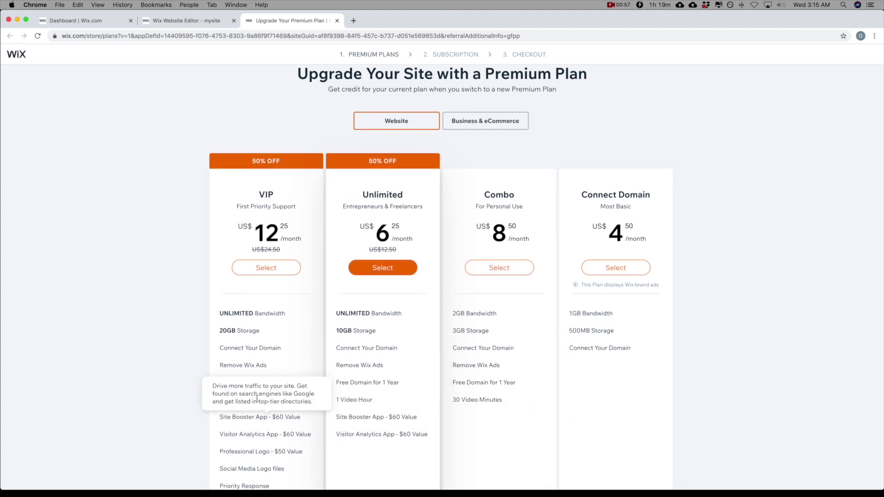
click(491, 128)
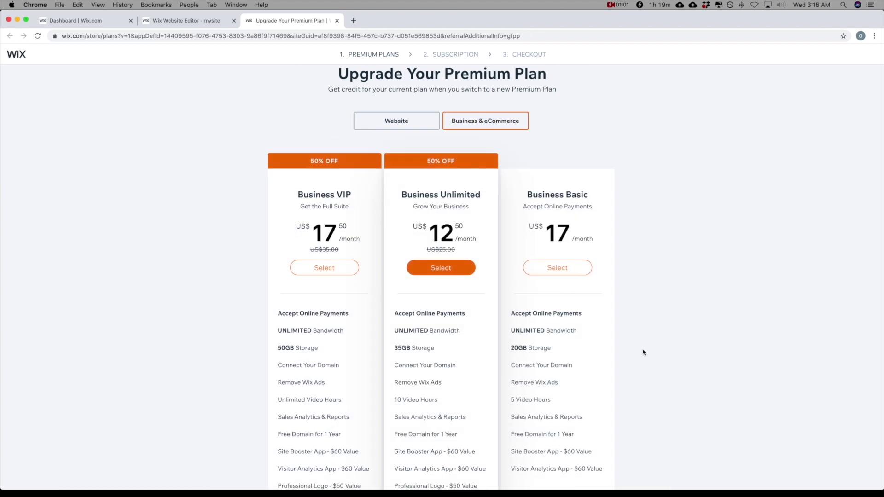
scroll(643, 353, down, 1)
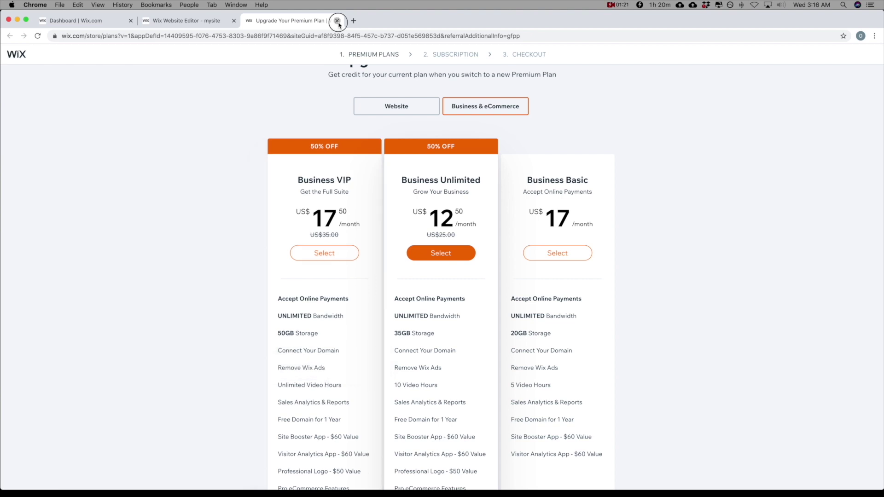
click(337, 21)
- Upload the Desktop mp4 'how to convert a stereo file to mono' into the Video Library
click(506, 169)
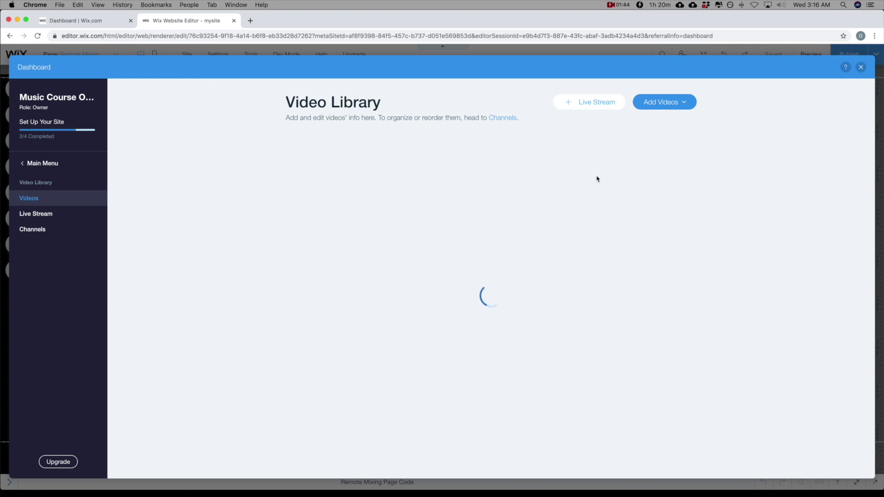
click(681, 102)
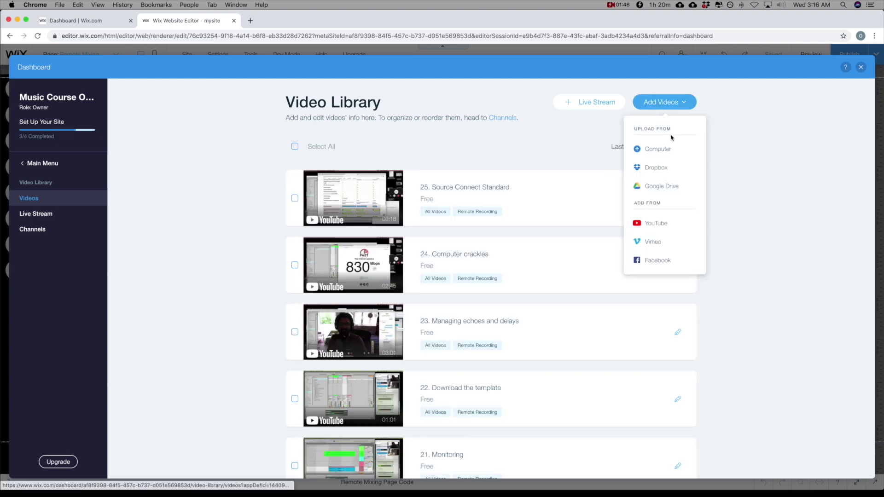
click(664, 154)
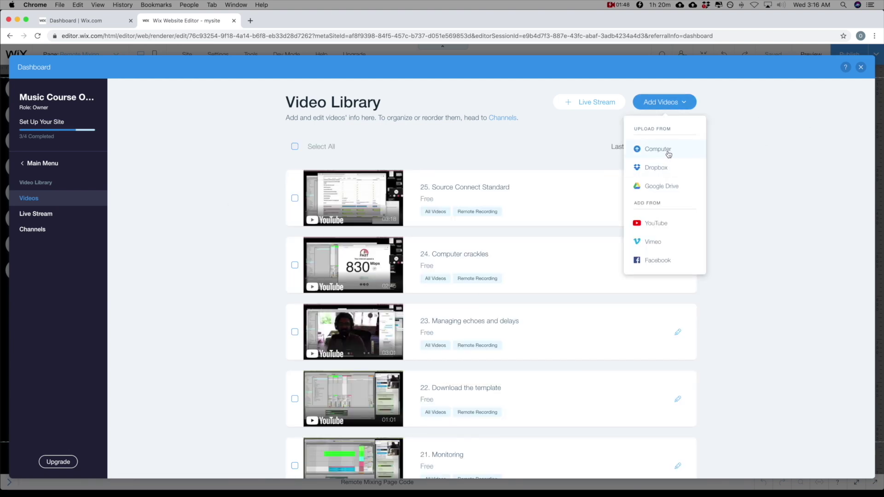
click(297, 168)
scroll(483, 138, down, 2)
scroll(473, 143, up, 2)
click(473, 144)
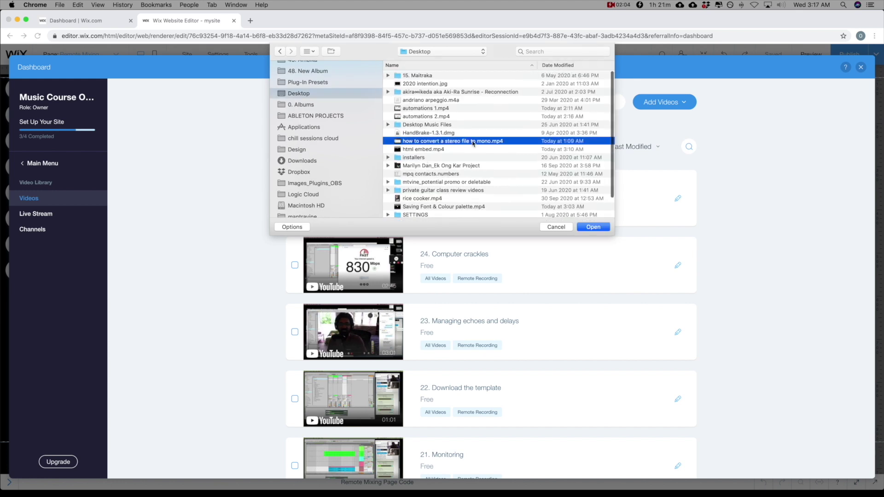
key(Return)
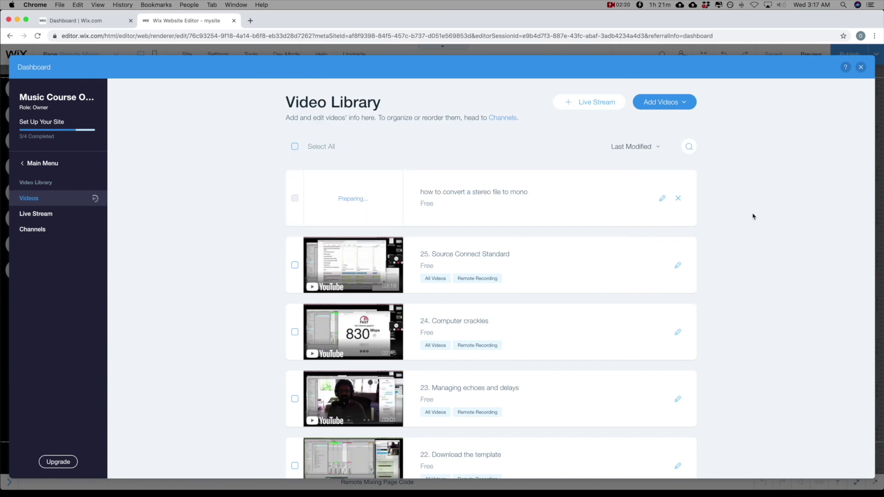
- Retitle the video 'Convert a stereo file to mono' and set its category to Music
click(662, 199)
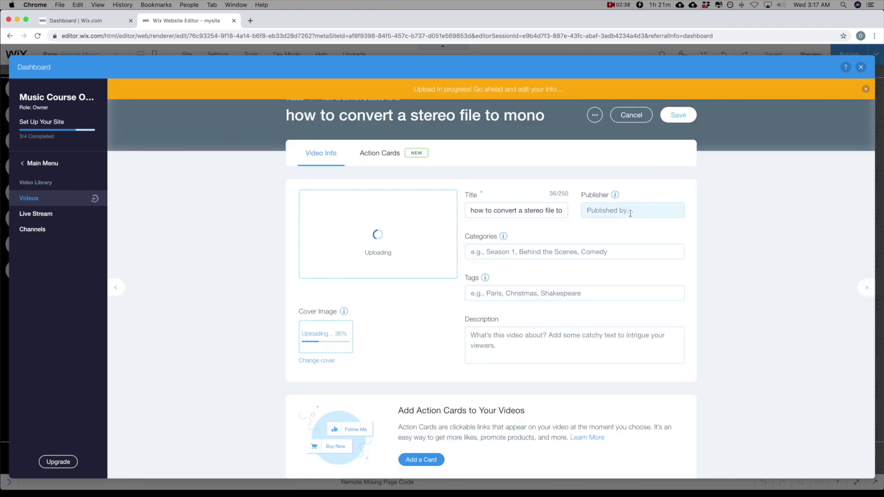
triple_click(496, 210)
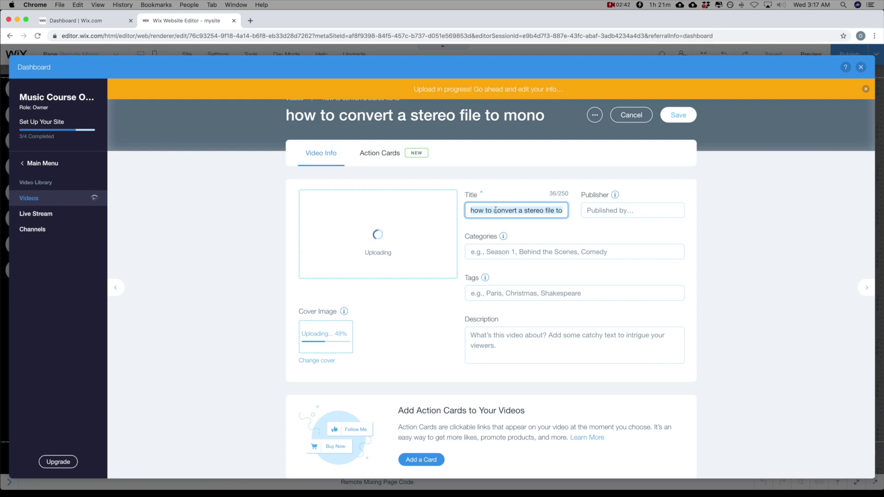
click(497, 210)
key(BackSpace)
key(BackSpace)
key(BackSpace)
text(C)
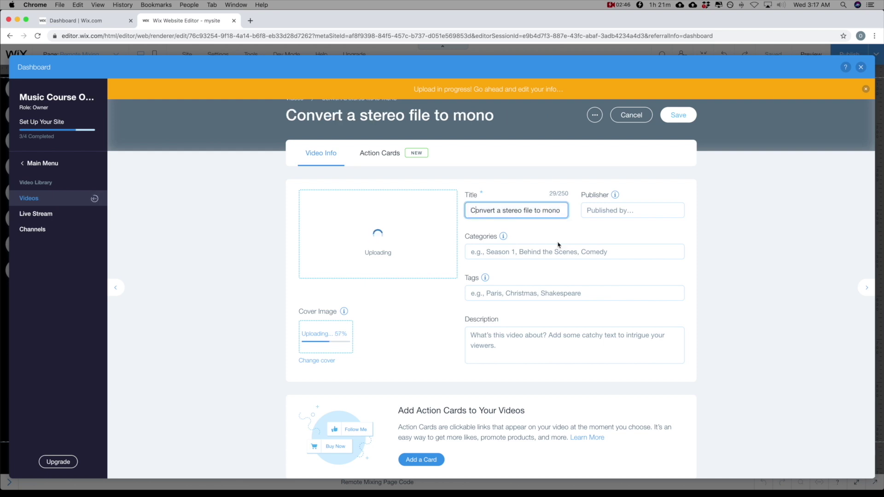
click(516, 251)
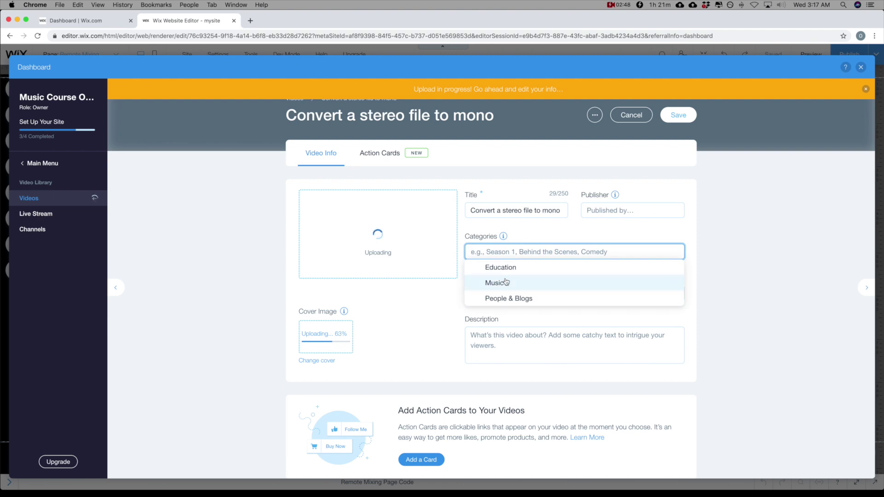
click(502, 284)
- Tag the video 'stereo' and describe it as 'How to convert a stereo file to mono files on Logic'
click(530, 292)
text(s)
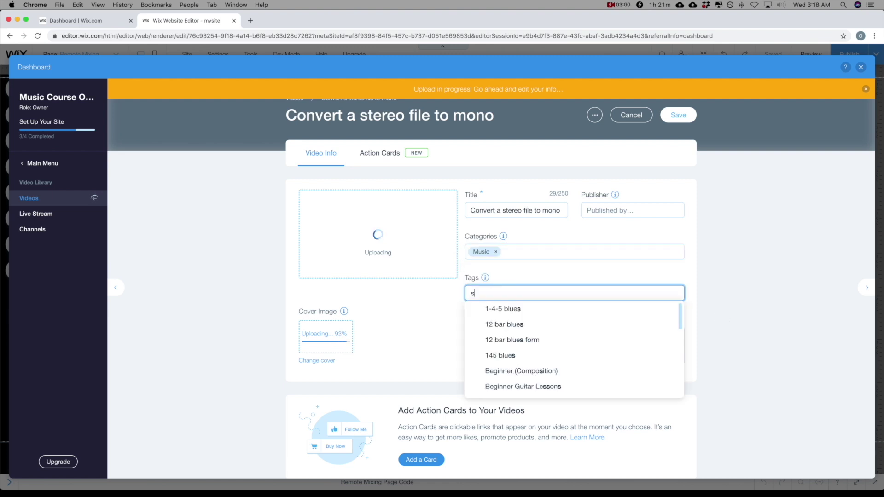
text(tereo)
key(Return)
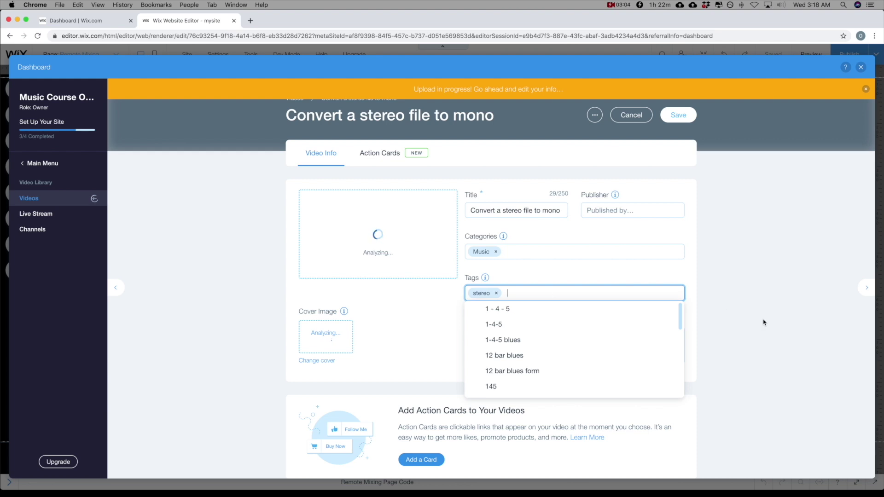
click(764, 322)
click(549, 338)
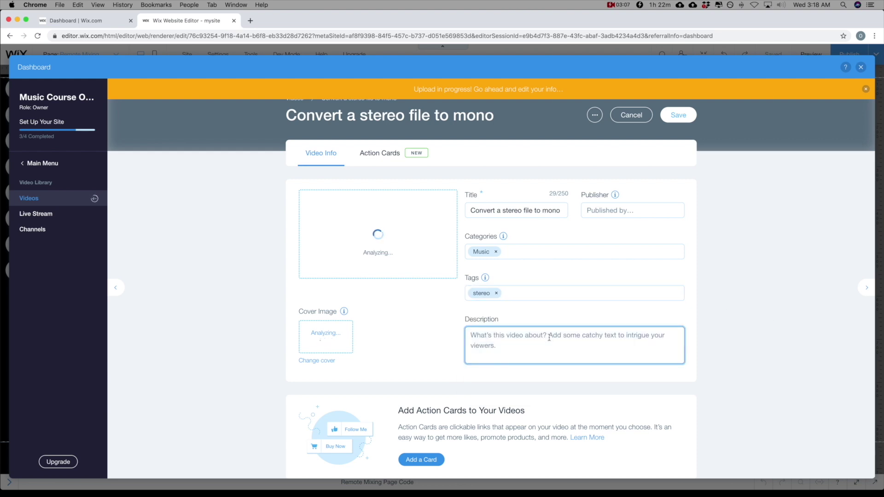
text(How to convert a stereo file to mono files)
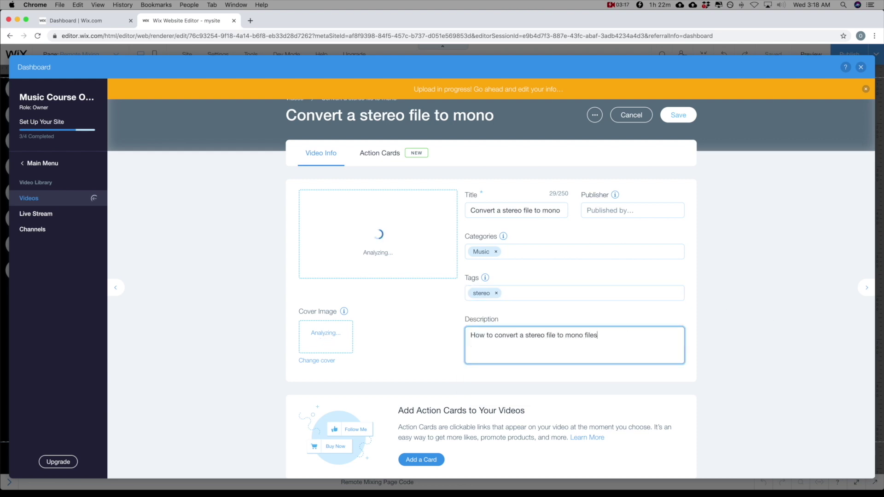
text( on Logic)
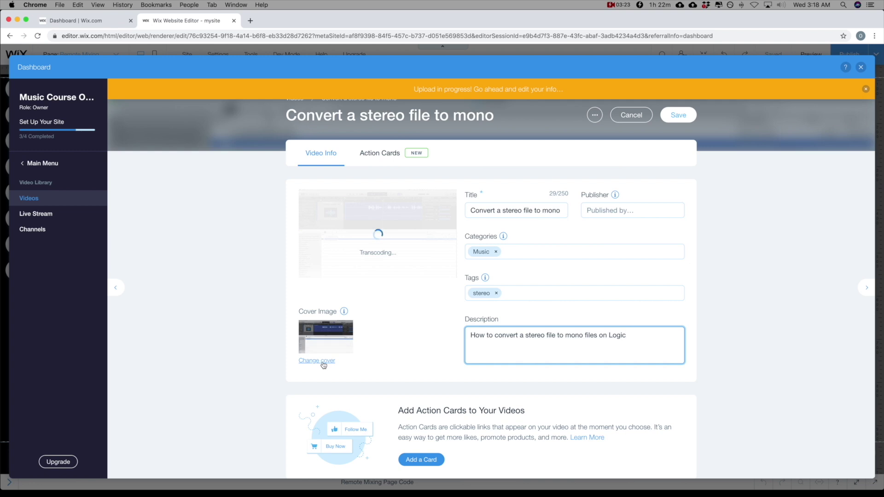
- Switch the video from Free to Paid and make it purchasable, with renting left off
scroll(410, 339, down, 2)
scroll(410, 339, down, 2)
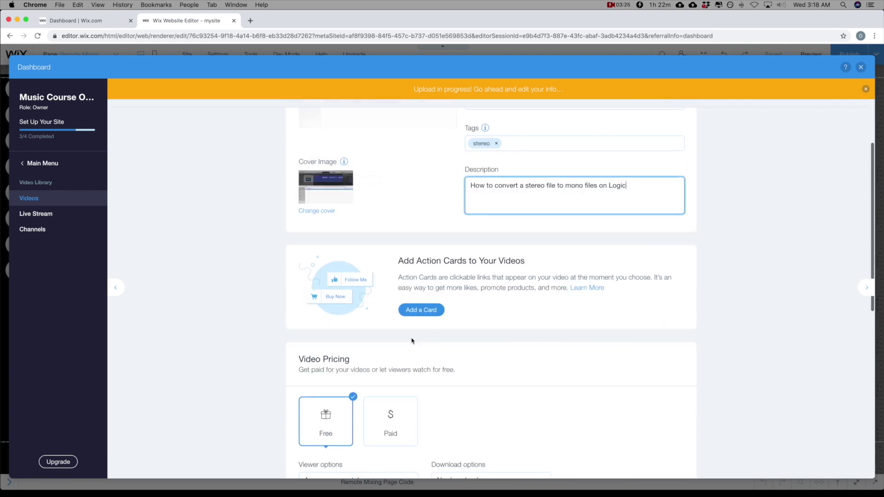
scroll(411, 341, down, 1)
scroll(411, 341, down, 3)
scroll(412, 341, down, 2)
scroll(412, 341, down, 1)
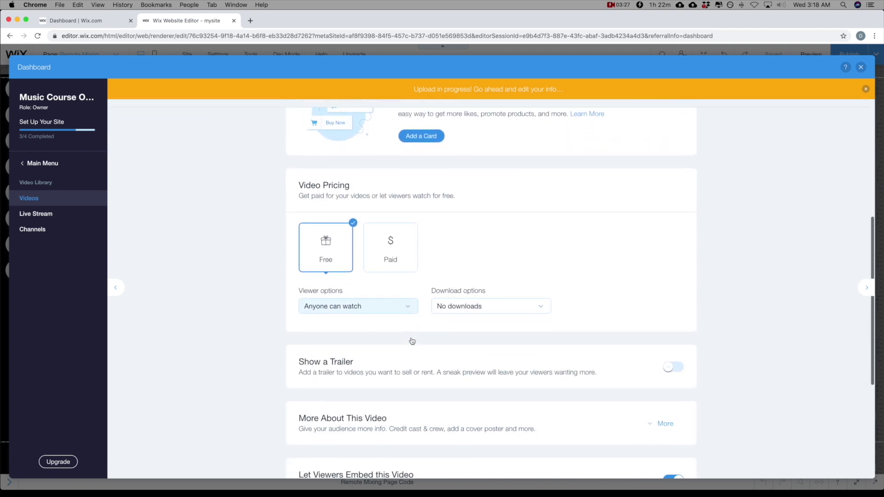
scroll(411, 342, down, 1)
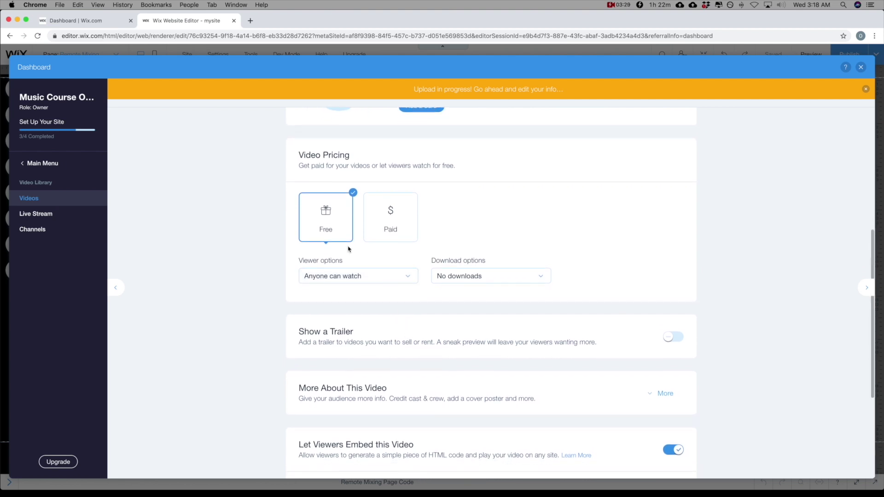
click(398, 223)
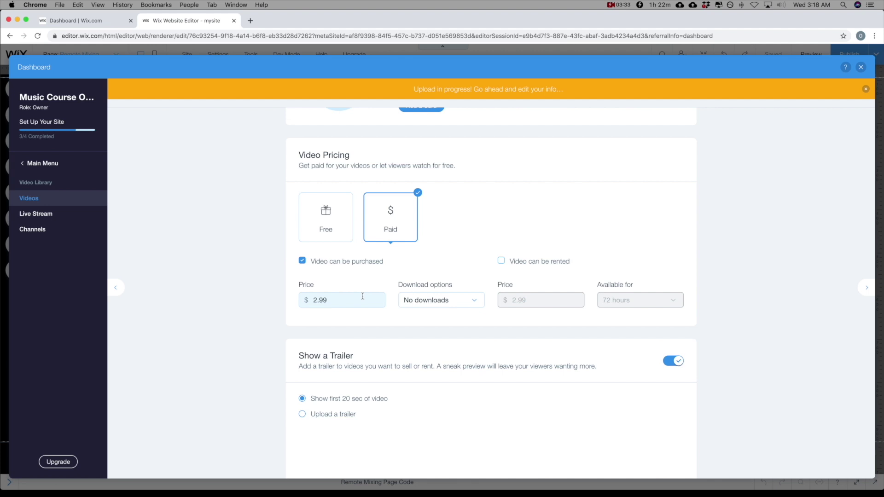
double_click(317, 299)
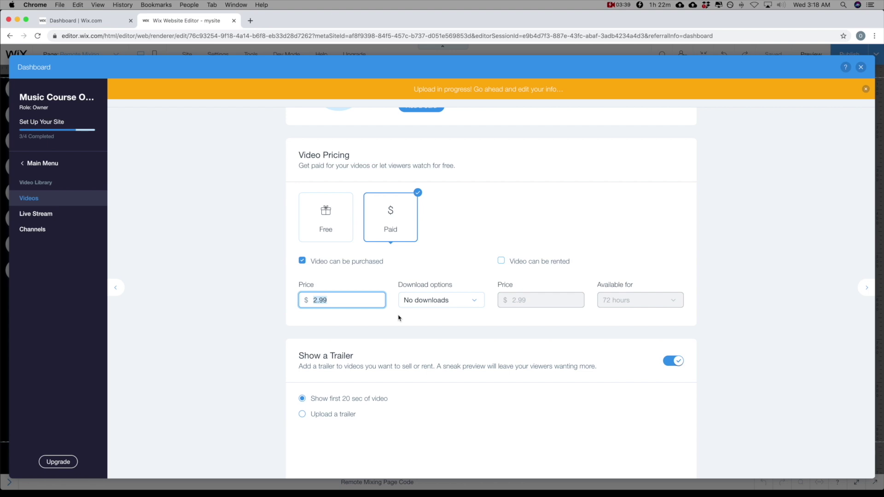
click(501, 261)
click(303, 262)
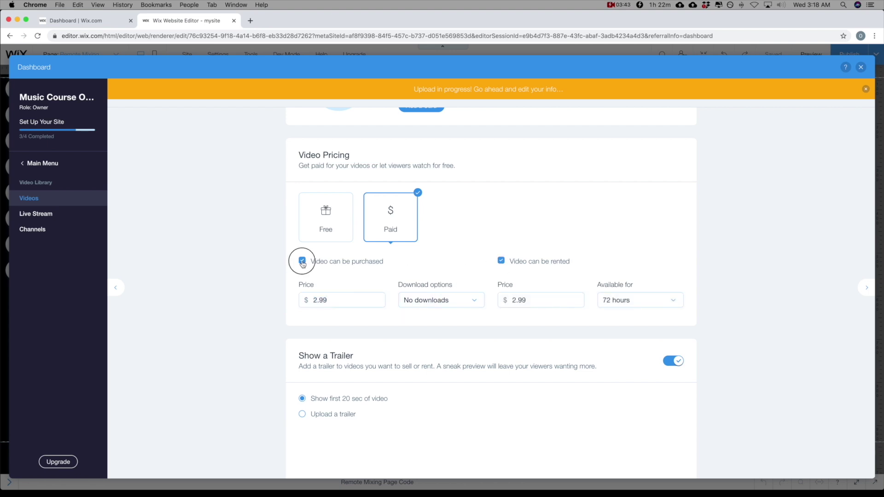
click(504, 262)
scroll(584, 321, down, 2)
click(318, 223)
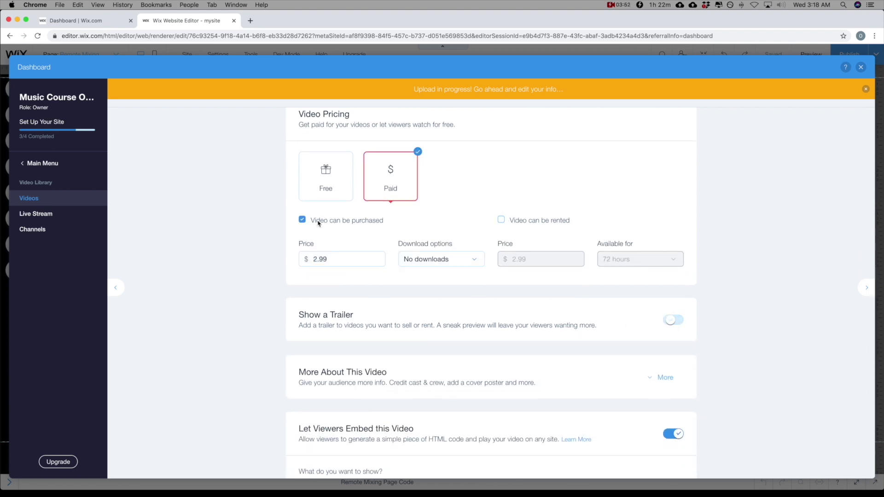
- Allow buyer downloads, set the price to $1.00, and use an uploaded trailer
click(442, 259)
click(434, 275)
click(473, 261)
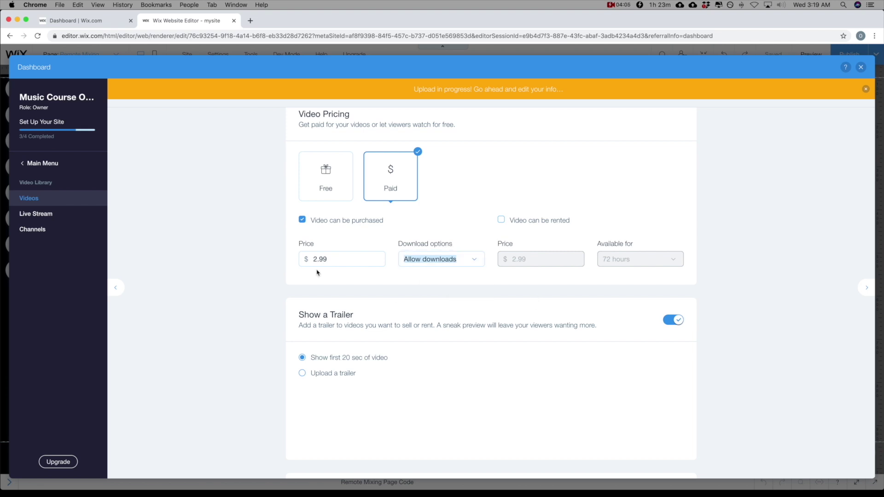
click(354, 265)
text(1)
click(673, 320)
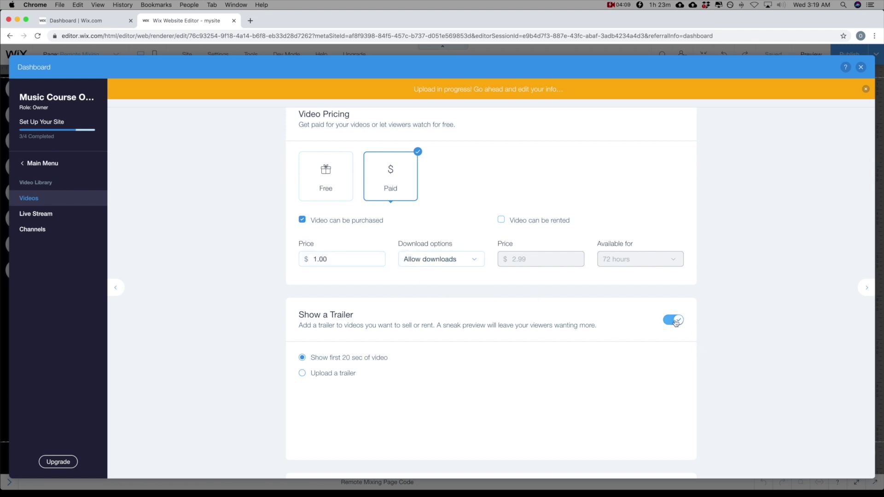
click(673, 322)
click(322, 374)
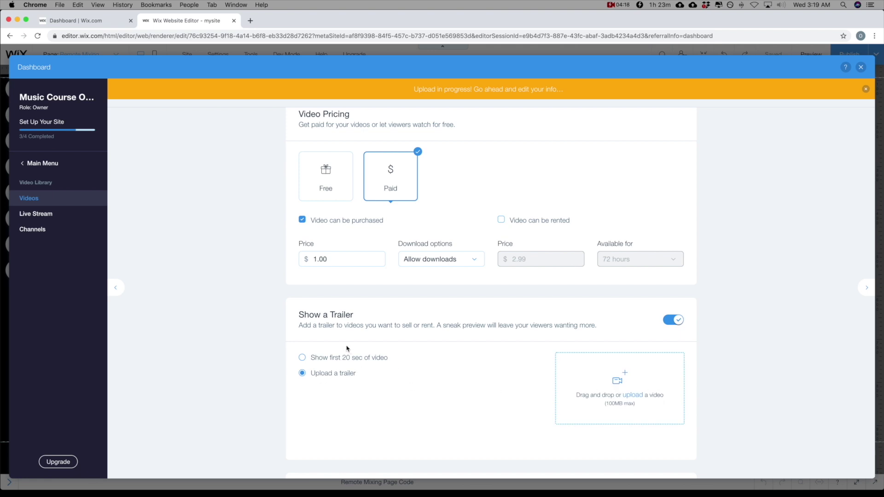
- Look through the More About This Video options, then save the $1.00 video's details
scroll(346, 348, down, 6)
scroll(347, 348, down, 3)
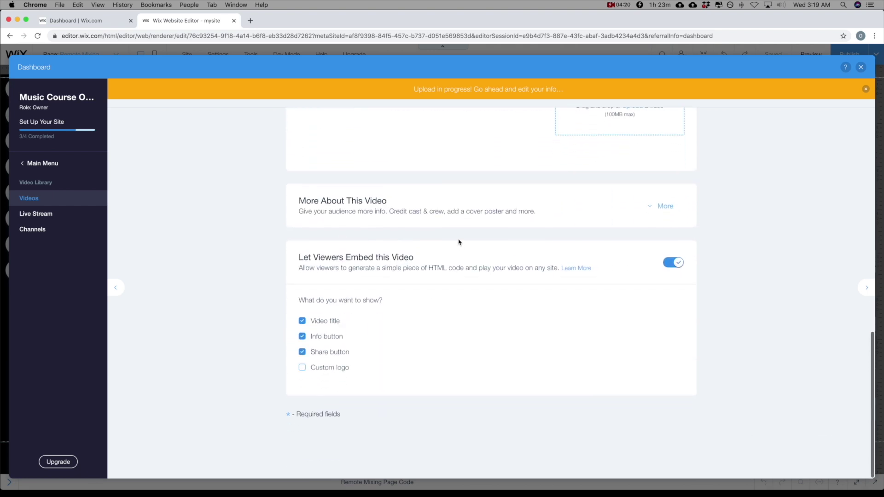
click(658, 210)
scroll(395, 286, down, 3)
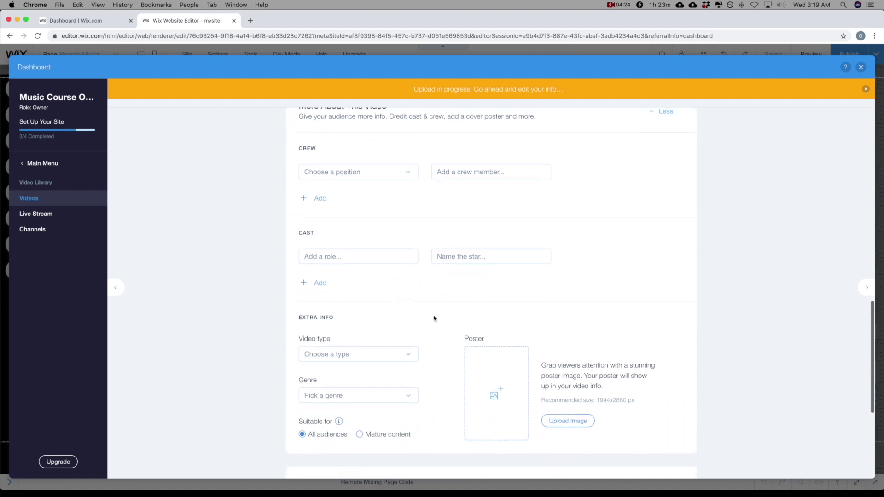
scroll(433, 318, down, 2)
scroll(423, 316, down, 2)
scroll(414, 313, down, 1)
scroll(401, 309, down, 3)
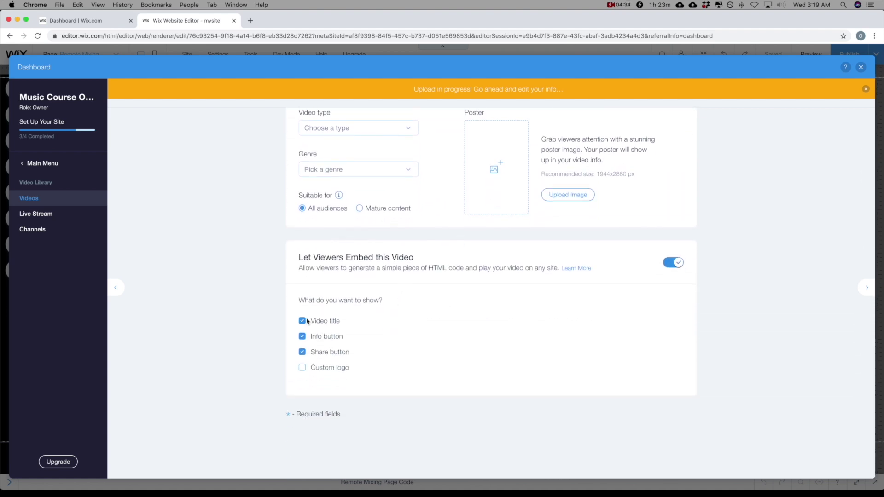
scroll(311, 367, up, 4)
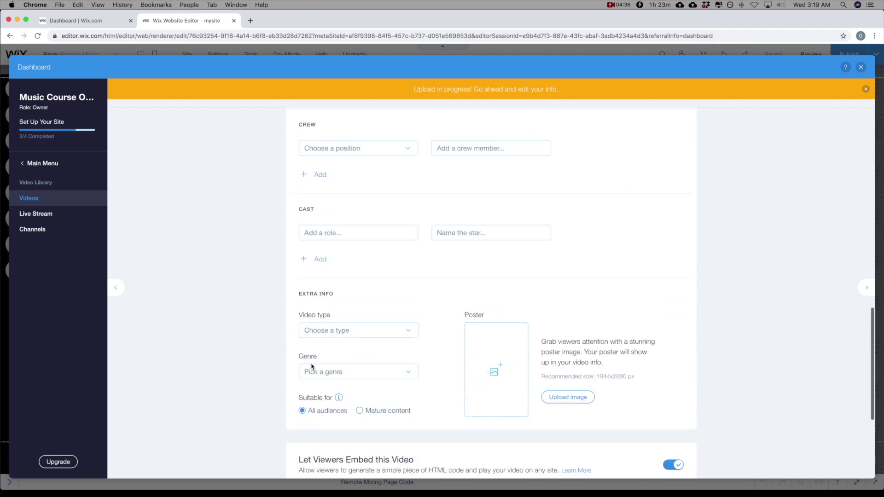
scroll(312, 367, up, 2)
scroll(312, 367, down, 3)
scroll(312, 367, down, 4)
scroll(312, 367, up, 5)
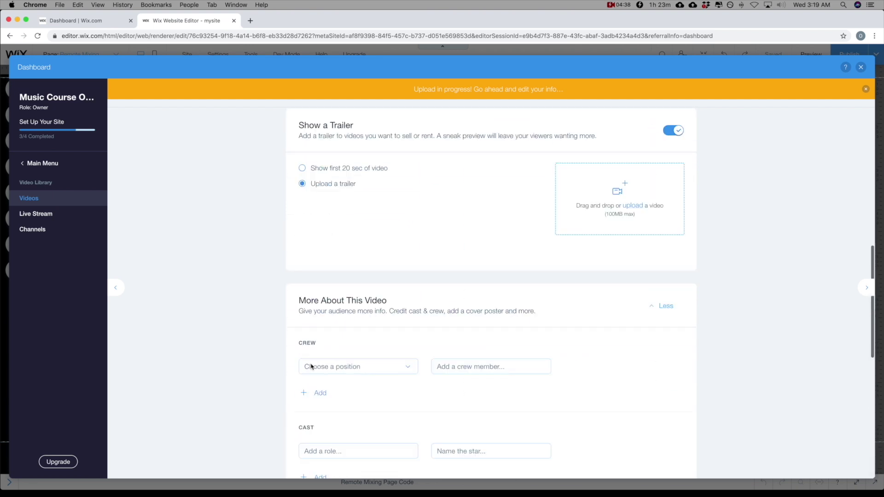
scroll(312, 367, up, 5)
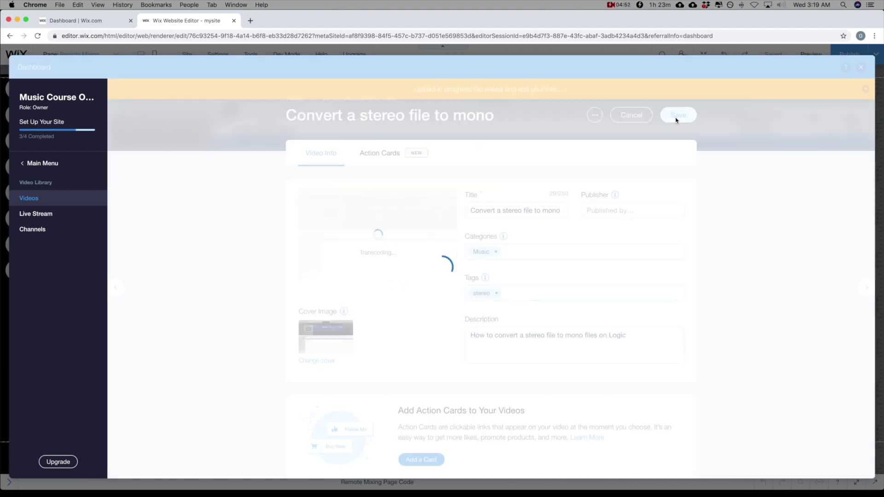
click(675, 121)
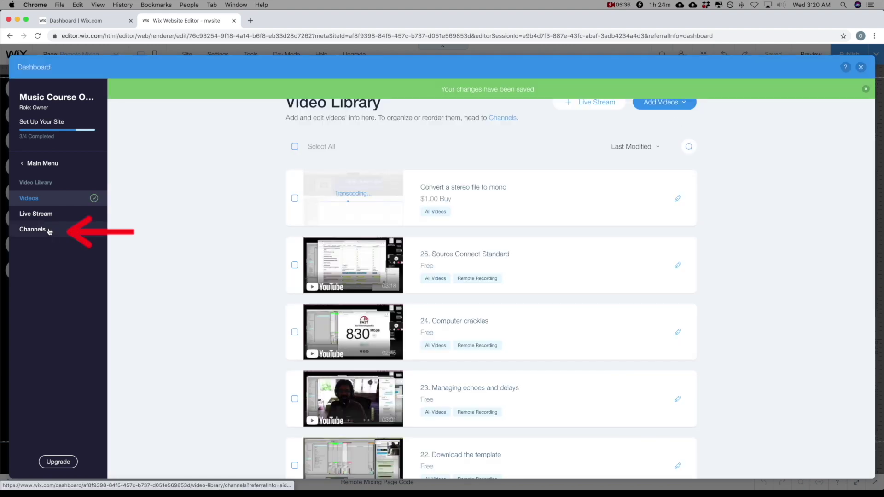
- Create a new video channel titled 'Videos for sale' and save the channel changes
click(49, 231)
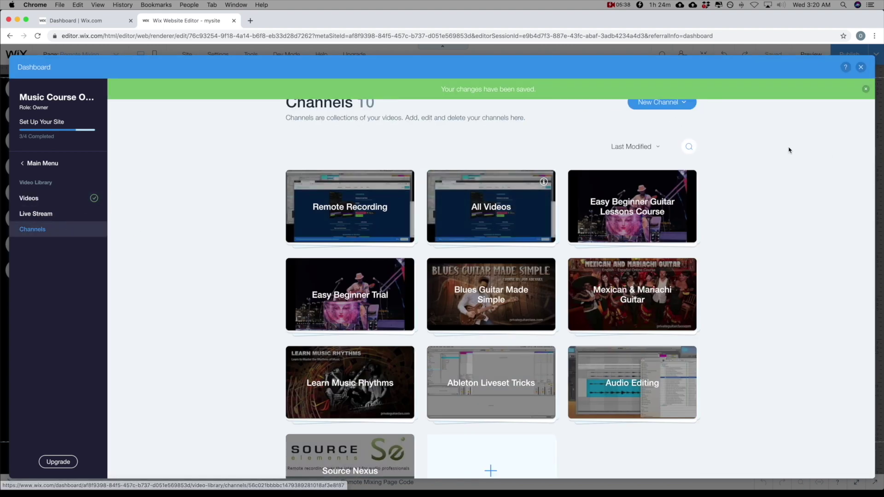
click(661, 102)
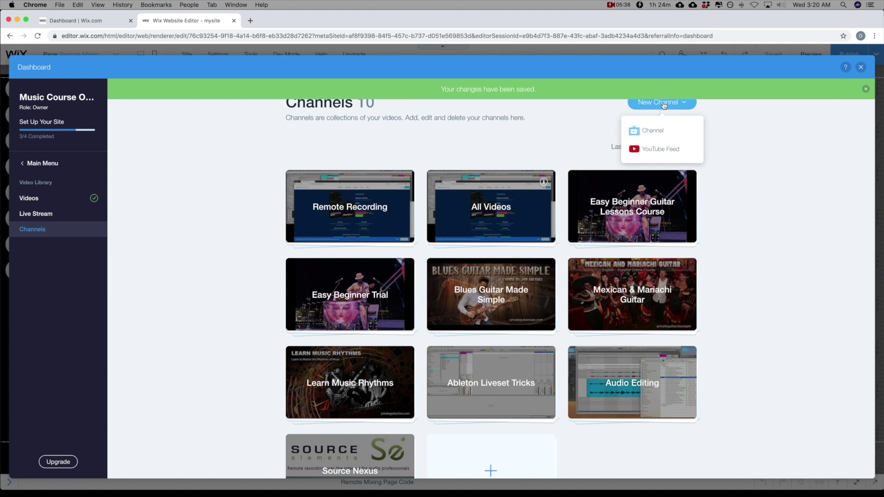
click(656, 132)
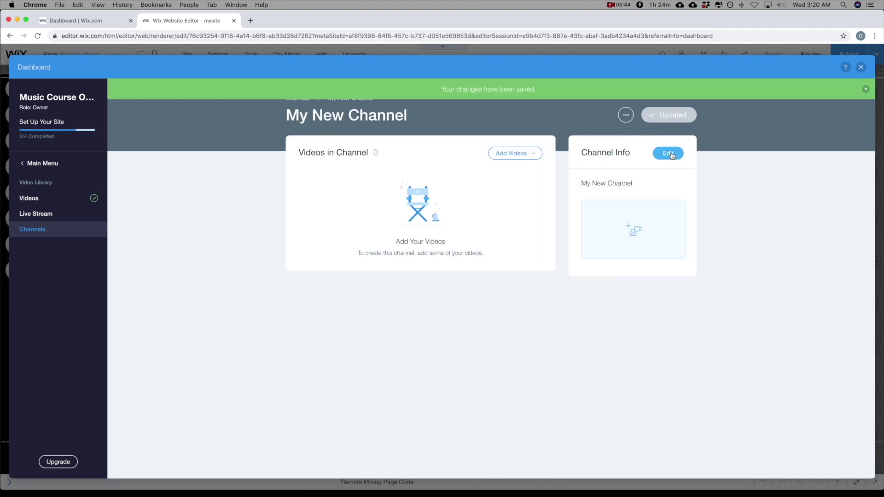
click(671, 155)
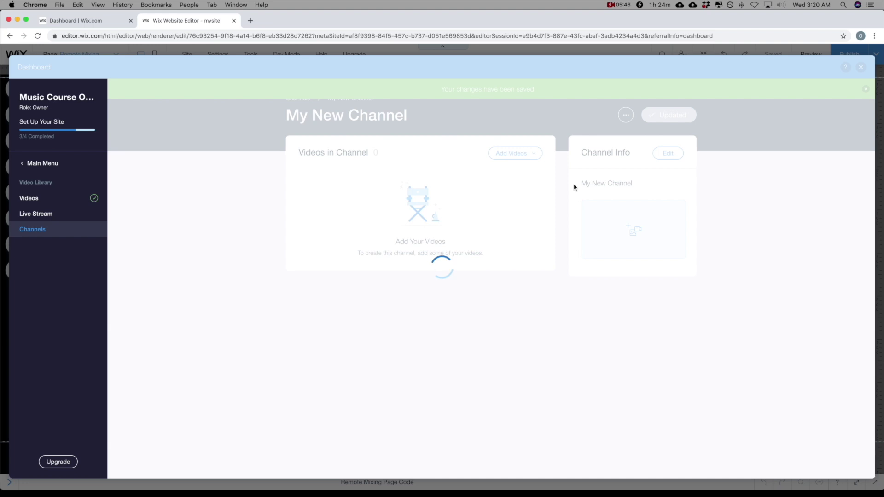
click(515, 203)
text(Vide)
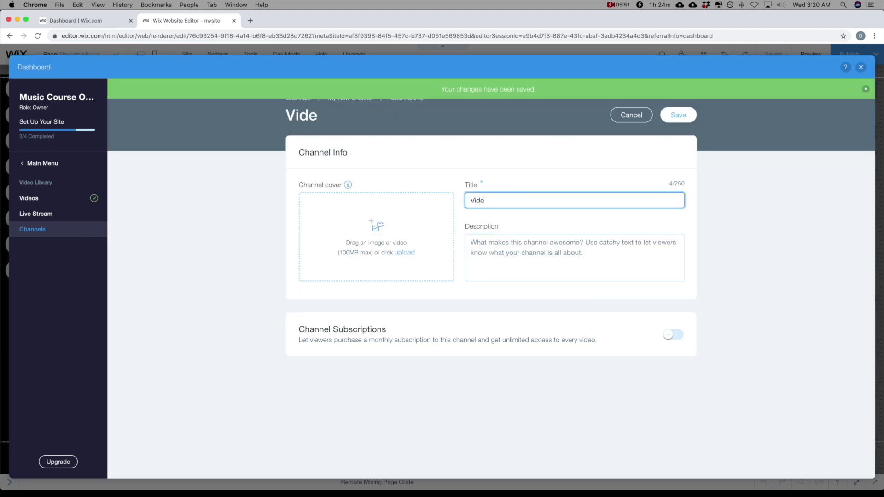
text(os for sale)
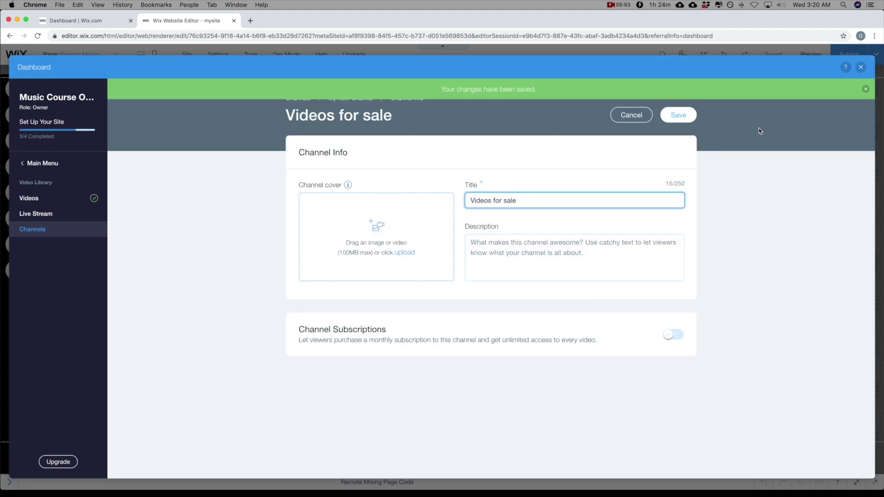
click(678, 115)
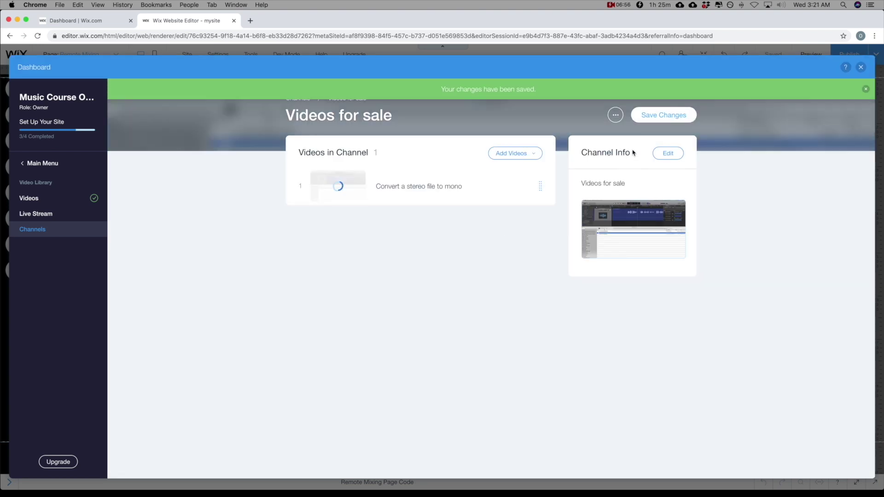
click(672, 115)
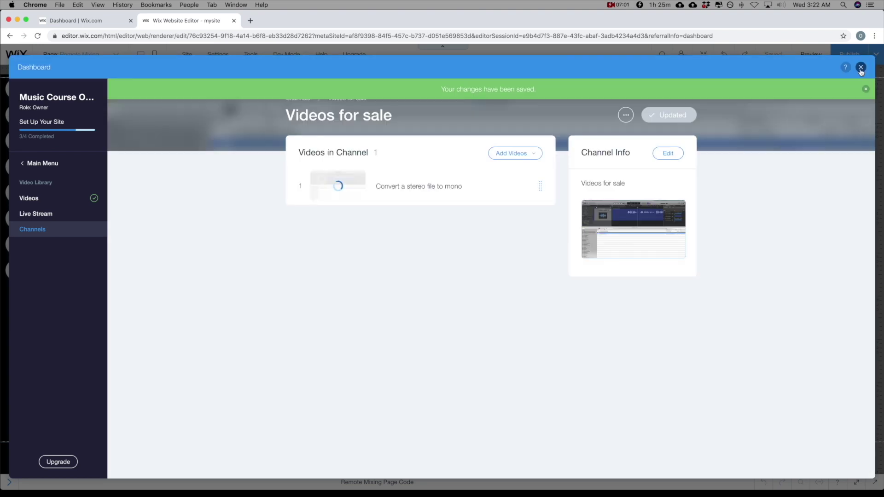
- Close the dashboard, point the video player at 'Videos for sale', and extend the page lower
click(860, 68)
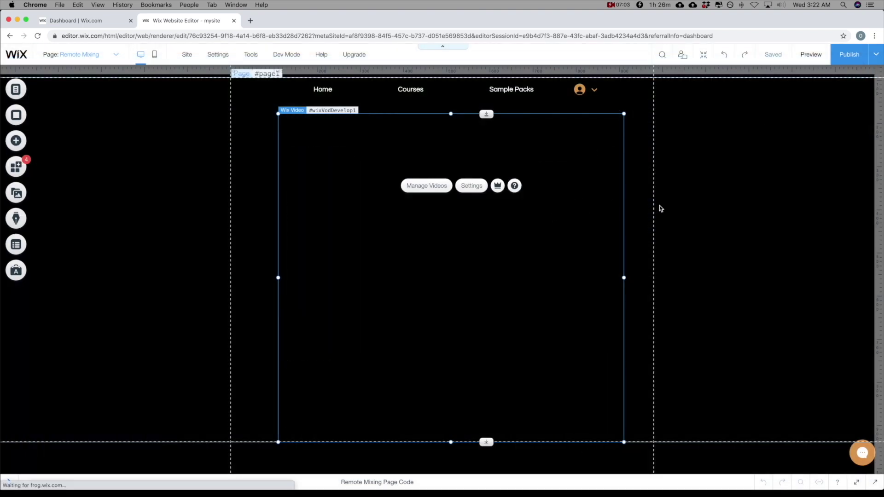
click(471, 186)
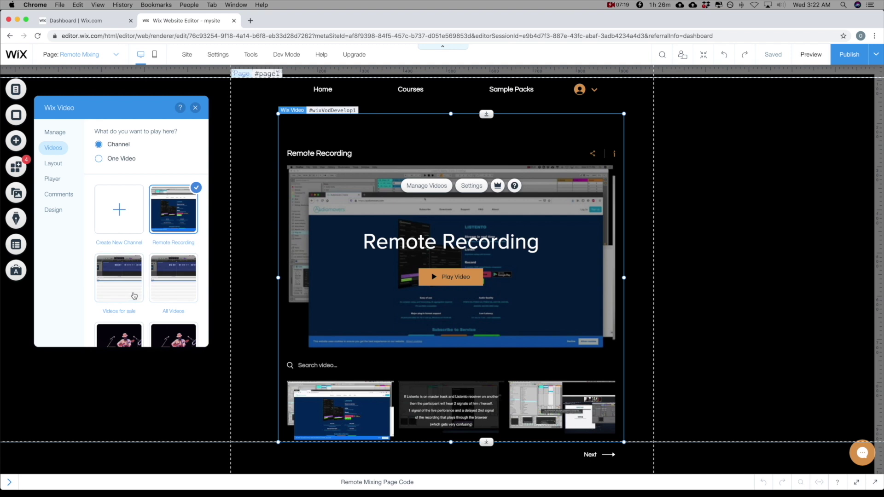
click(128, 293)
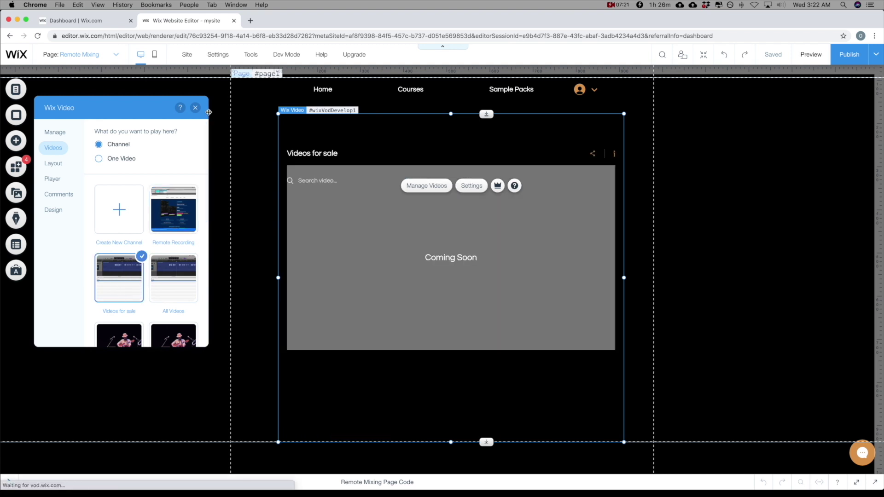
click(195, 108)
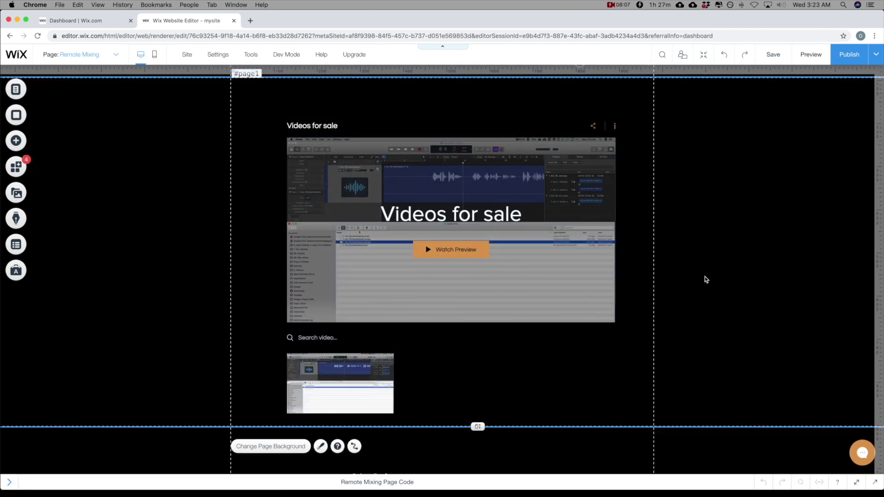
scroll(653, 264, down, 3)
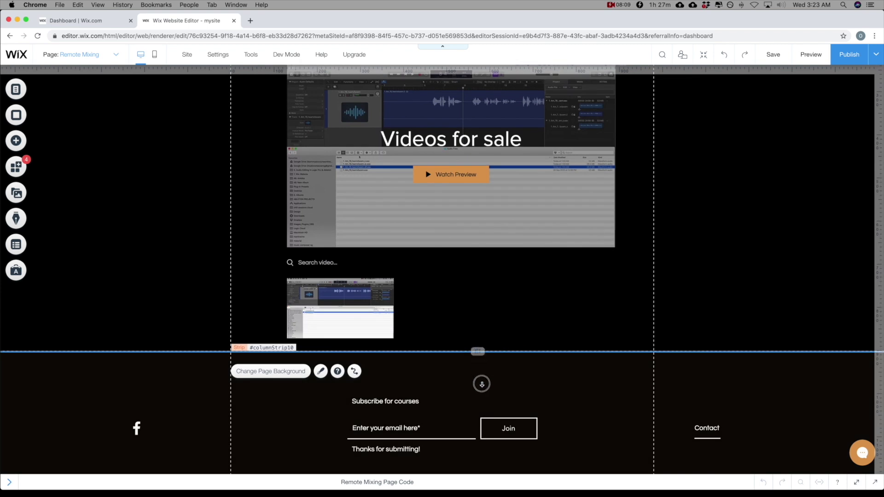
drag(479, 353, 479, 408)
- Preview the page, play the stereo-to-mono video, and try its $1 Buy option
click(524, 189)
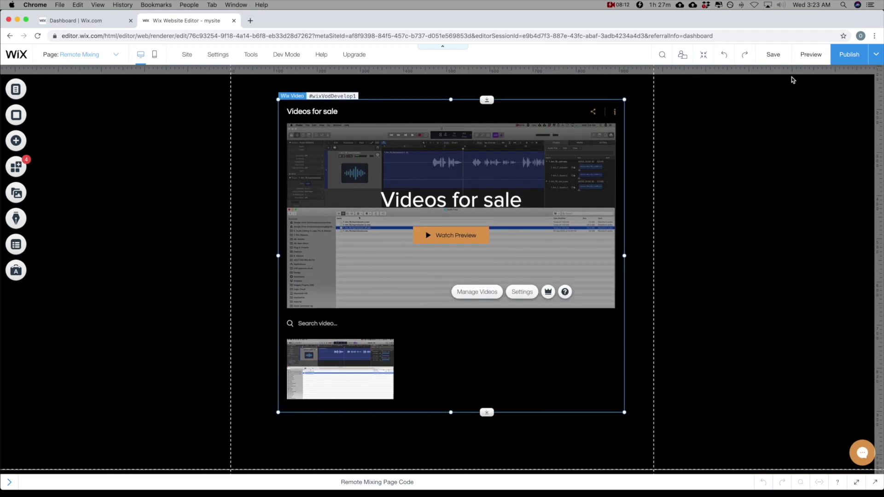
click(813, 56)
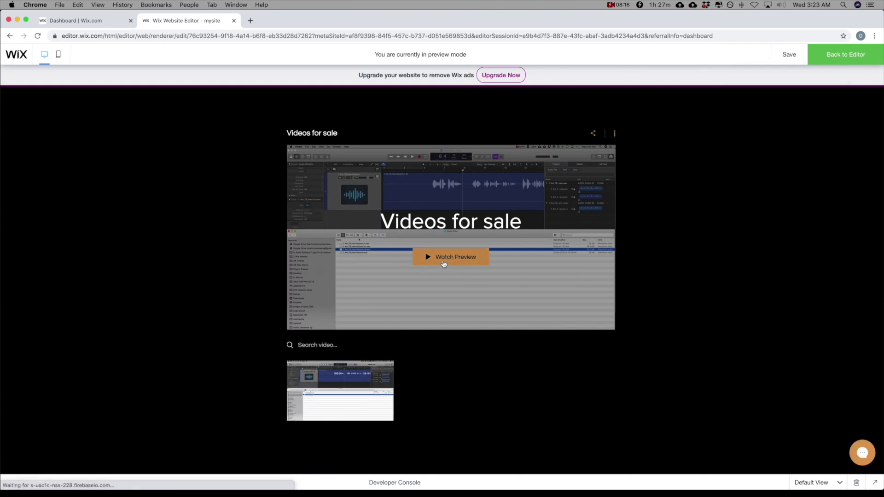
click(449, 264)
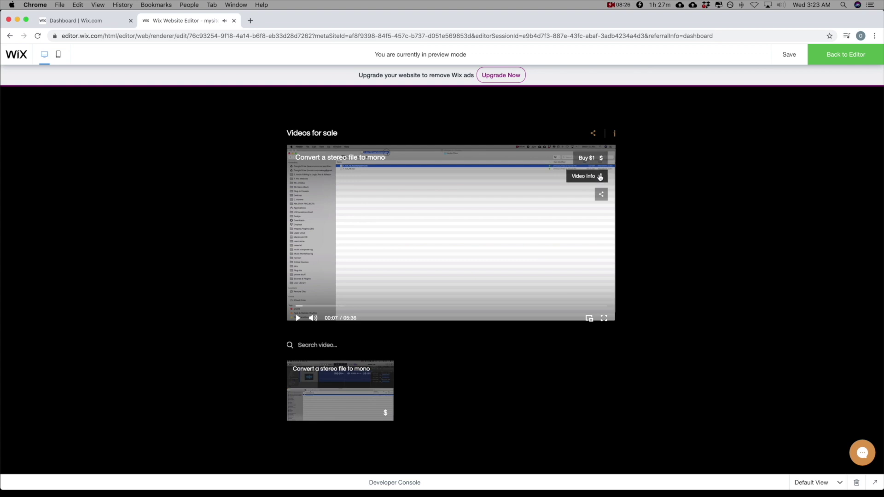
click(597, 160)
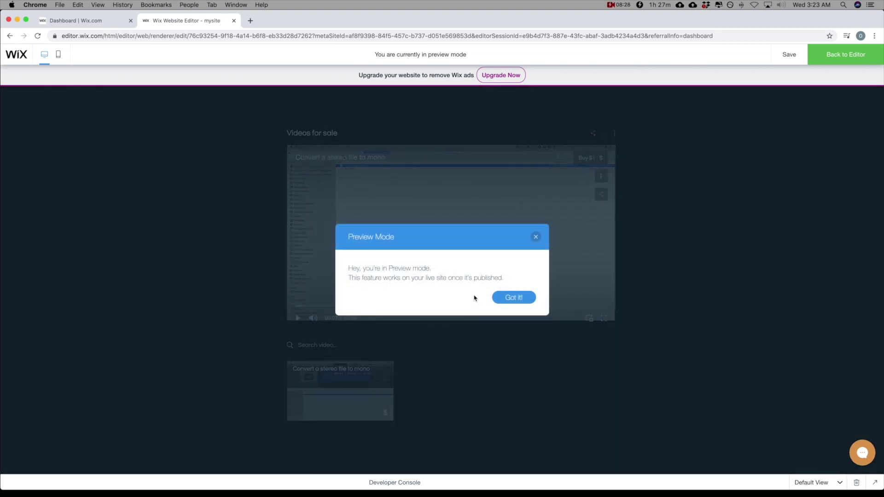
click(516, 300)
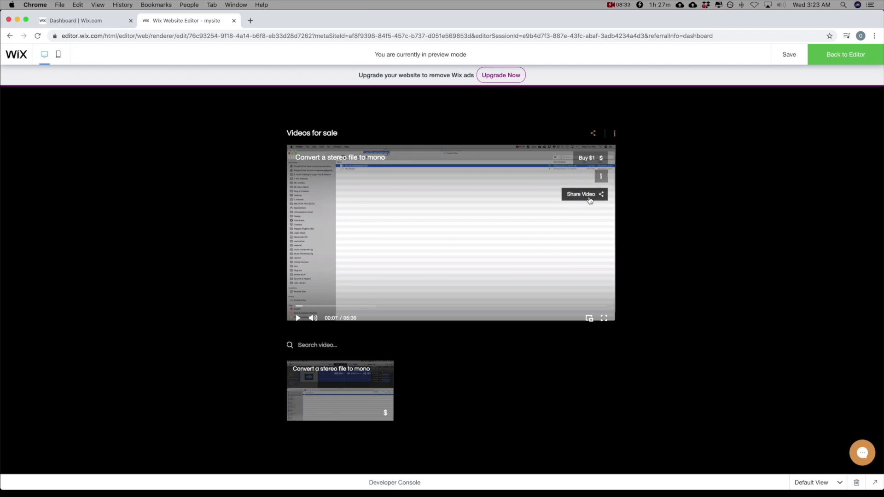
click(858, 55)
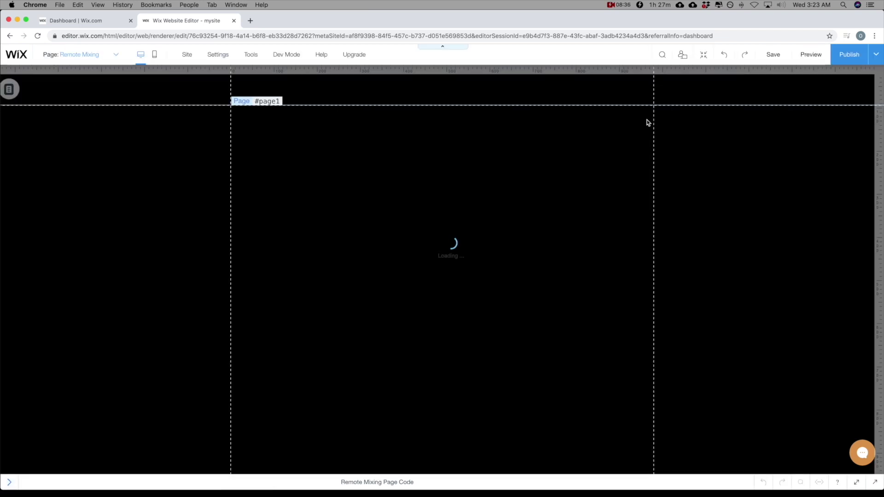